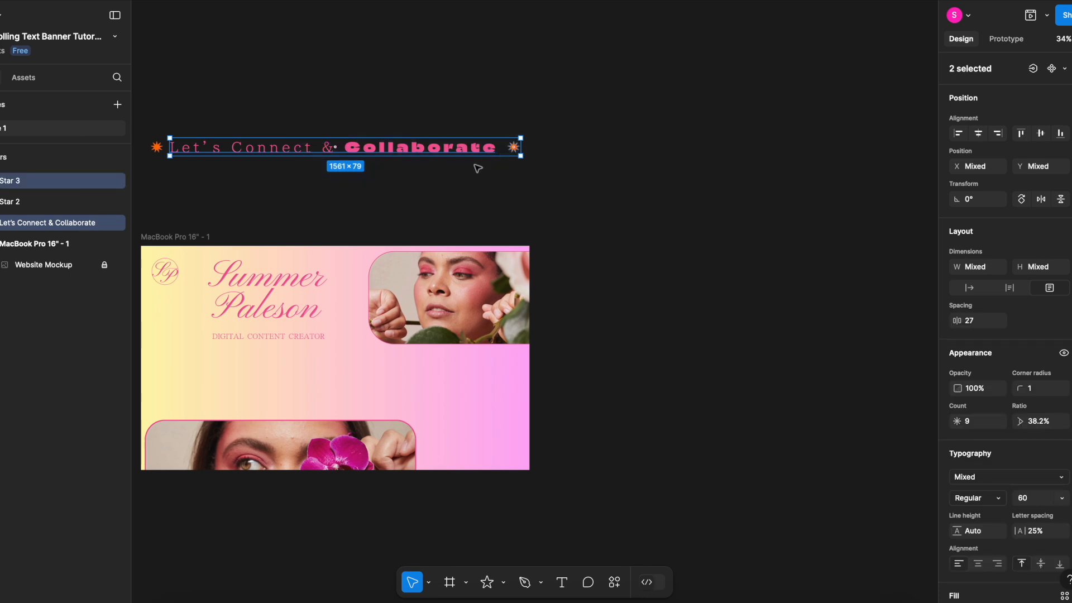
# - Duplicate the "Let's Connect & Collaborate" text with its trailing star twice, continuing the line to the right to form three repetitions
pyautogui.moveTo(472, 152); pyautogui.dragTo(826, 149)
pyautogui.click(815, 208)
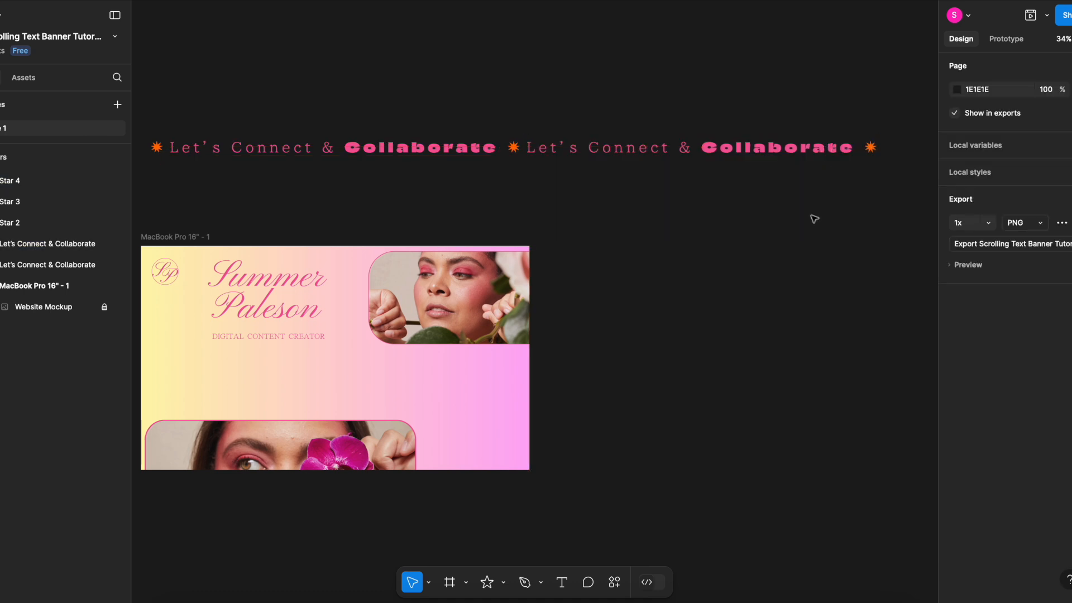
pyautogui.hscroll(10, 813, 215)
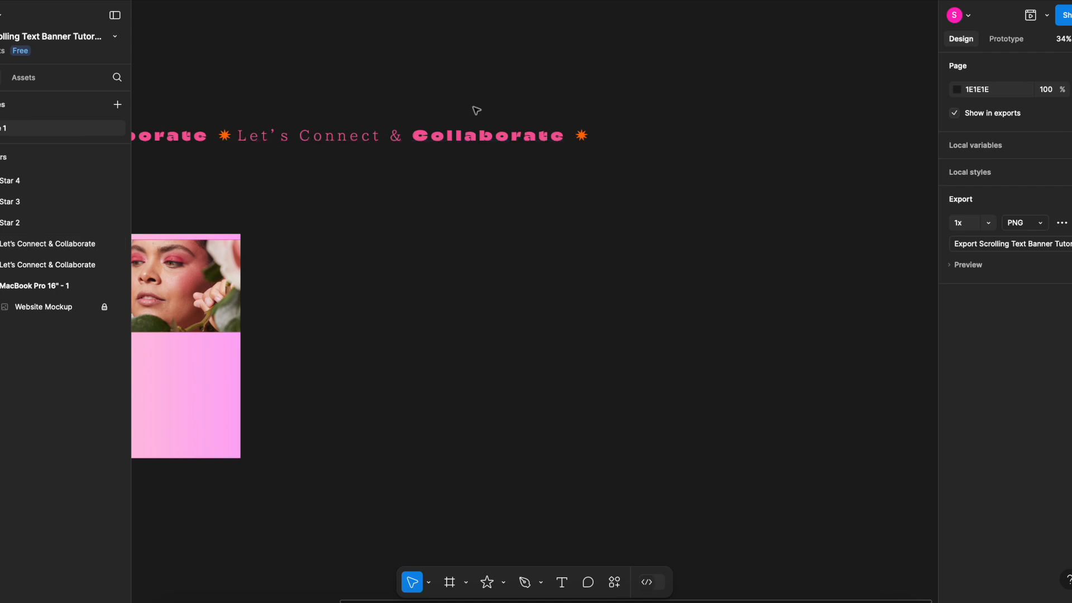
pyautogui.moveTo(476, 110); pyautogui.dragTo(614, 173)
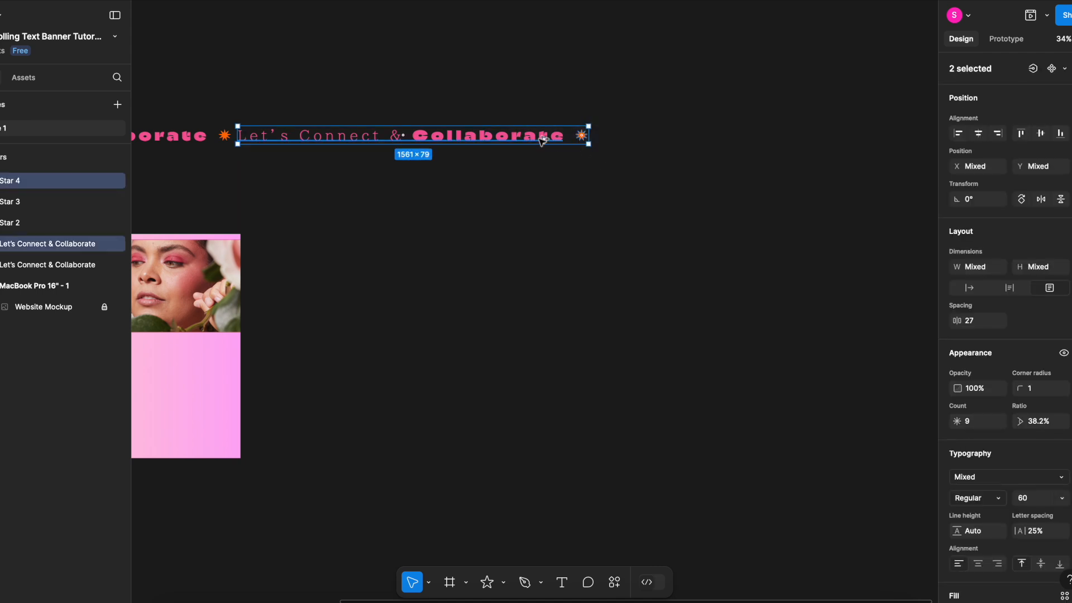
pyautogui.moveTo(541, 140); pyautogui.dragTo(901, 140)
pyautogui.click(799, 216)
# - Group all the banner texts and stars of the row into a single group
pyautogui.hotkey('shift', '1')
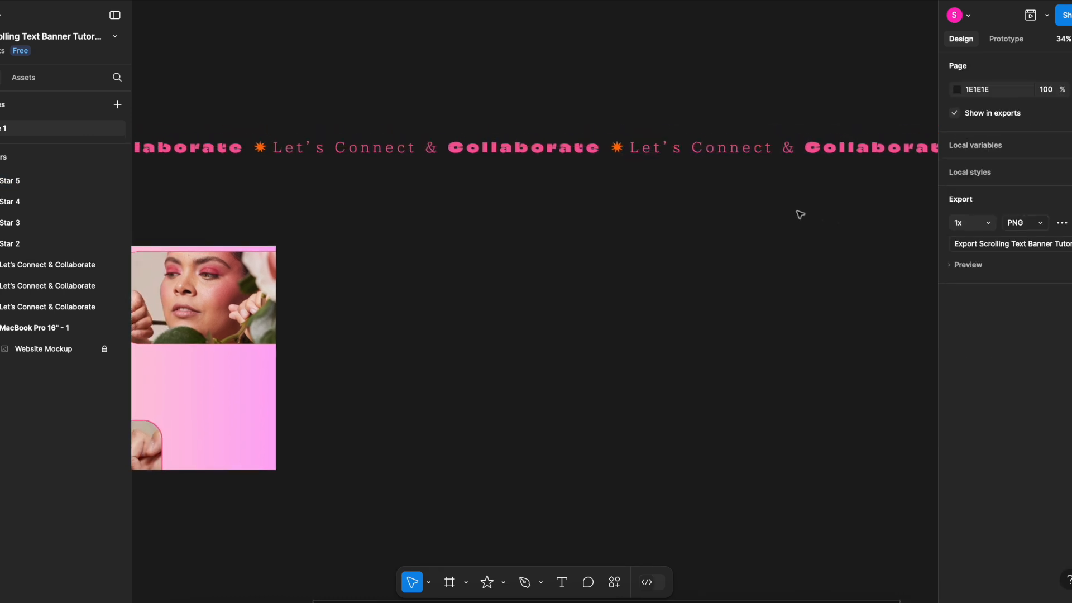
pyautogui.scroll(-2, 799, 216)
pyautogui.moveTo(379, 163); pyautogui.dragTo(893, 211)
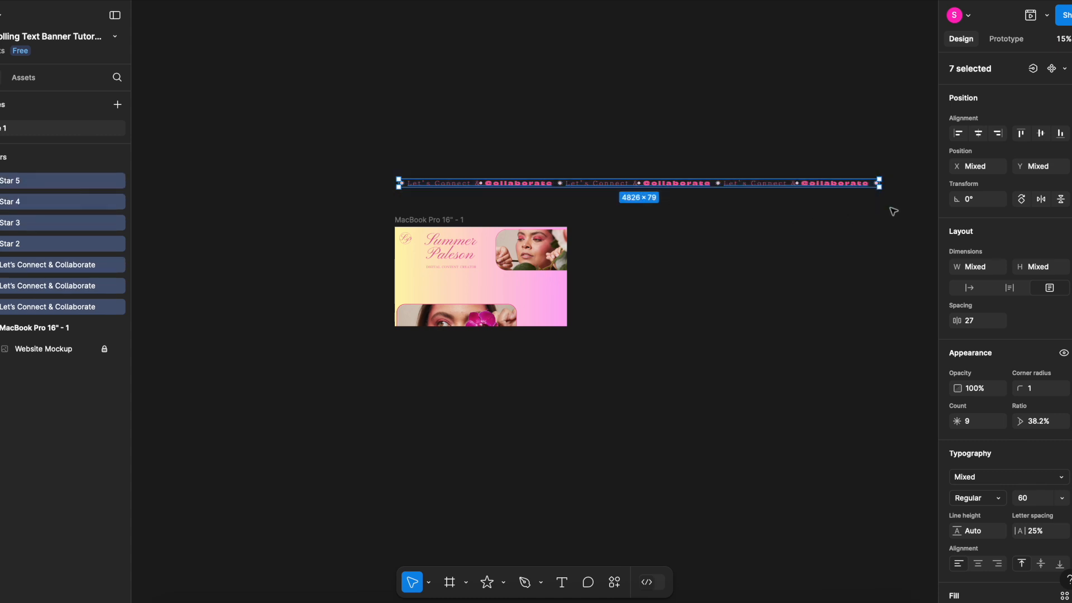
pyautogui.press('super+g')
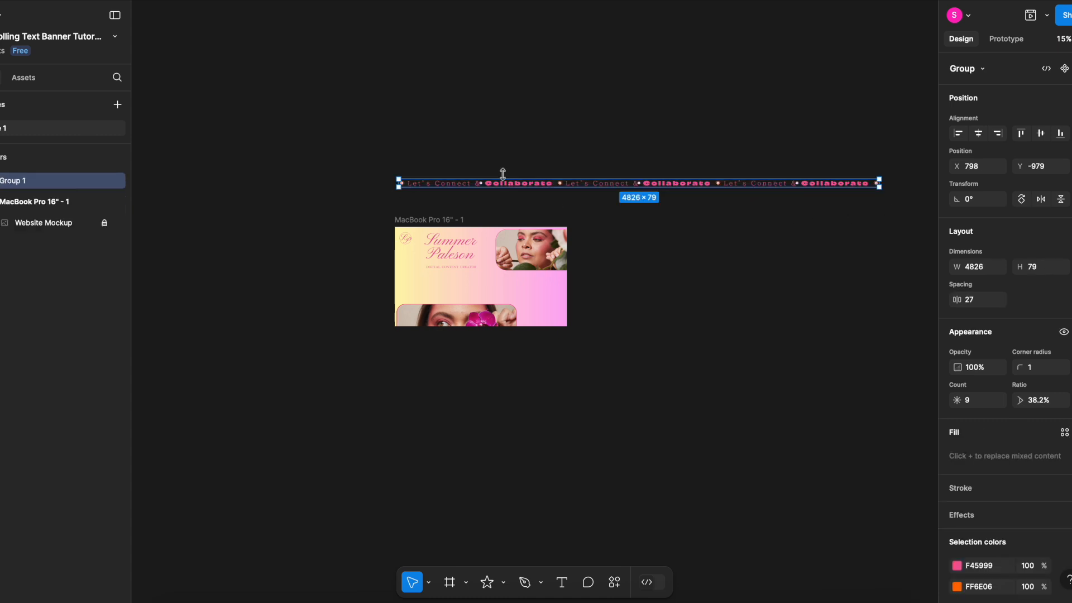
pyautogui.scroll(5, 390, 171)
pyautogui.scroll(-2, 391, 171)
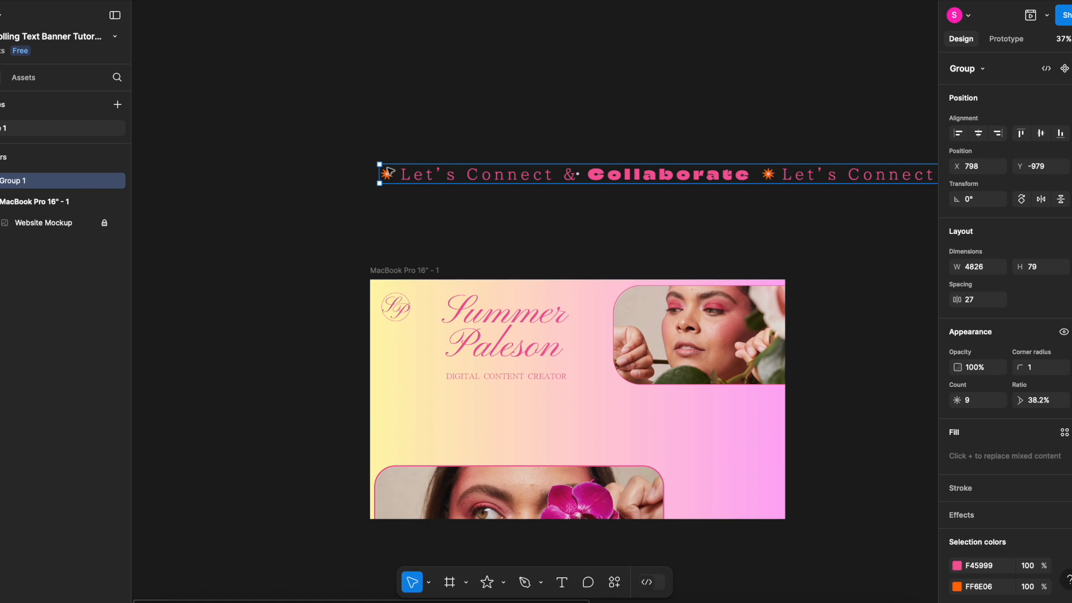
pyautogui.click(392, 126)
# - Draw a 1728 × 184 frame spanning the mockup's full width between the heading and the lower photo, and remove its fill
pyautogui.scroll(1, 392, 126)
pyautogui.scroll(-2, 392, 125)
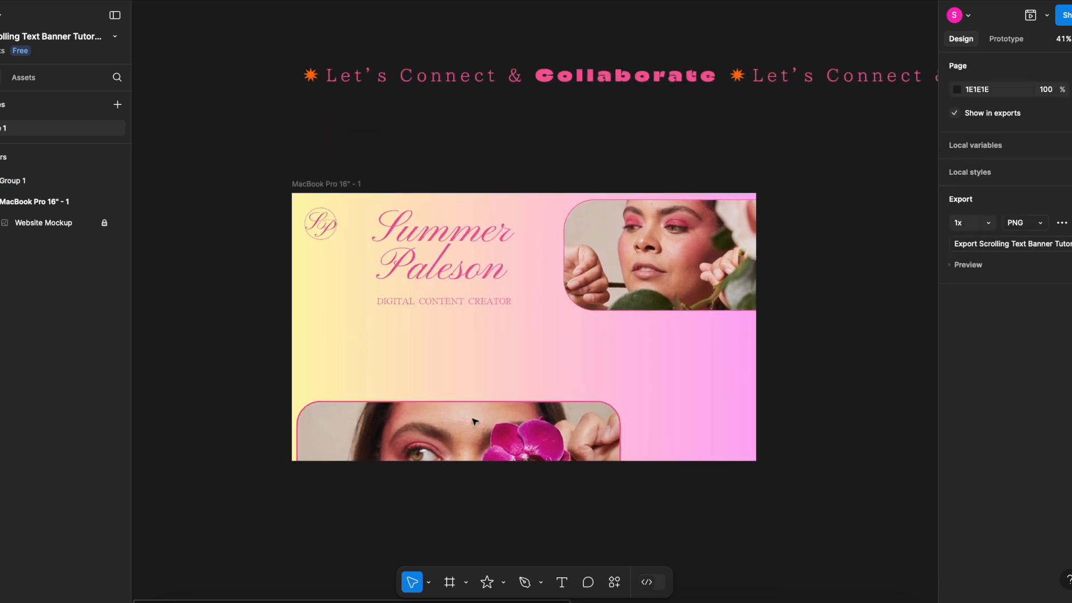
pyautogui.click(449, 582)
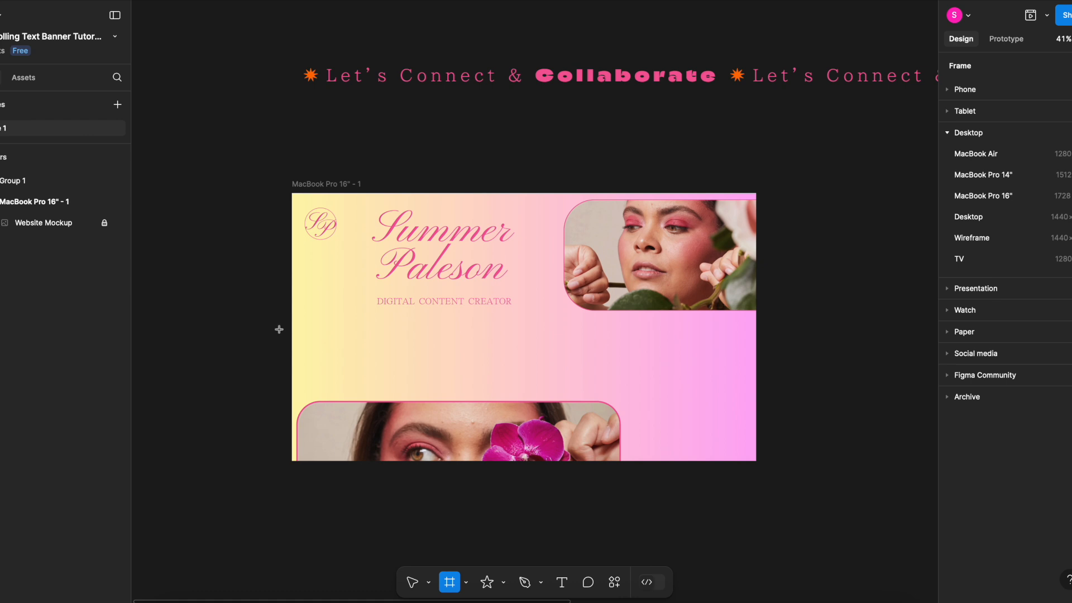
pyautogui.moveTo(279, 327)
pyautogui.mouseDown()
pyautogui.moveTo(401, 378)
pyautogui.moveTo(787, 385)
pyautogui.moveTo(731, 373)
pyautogui.mouseUp()
pyautogui.moveTo(275, 364); pyautogui.dragTo(290, 366)
pyautogui.moveTo(773, 364); pyautogui.dragTo(756, 367)
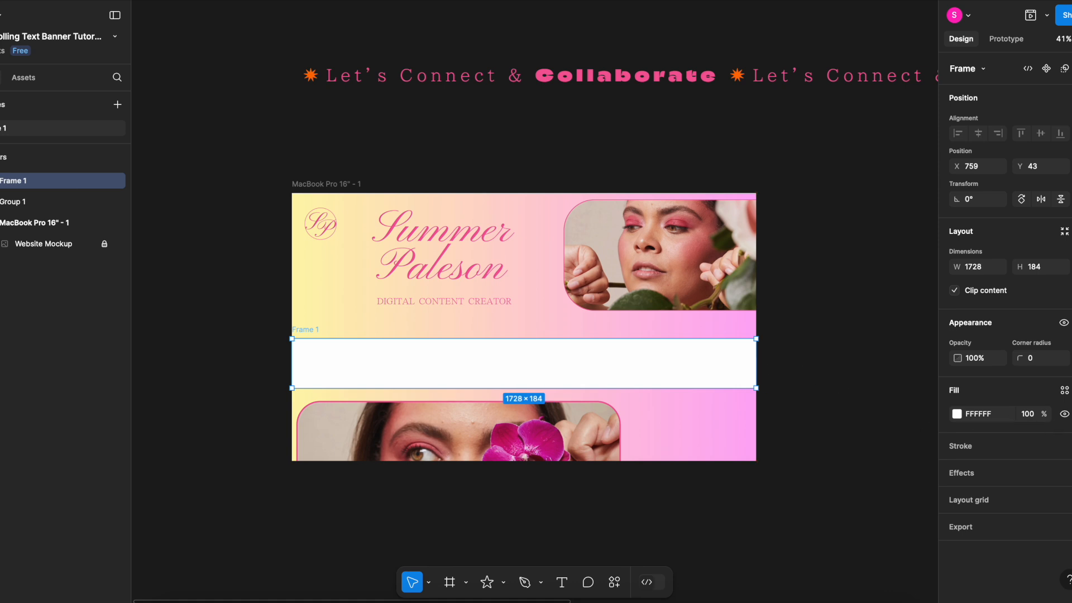
pyautogui.click(1071, 413)
# - Place a duplicate of the empty frame above the mockup and move the banner text group into it at about X 54, Y 53
pyautogui.scroll(1, 878, 393)
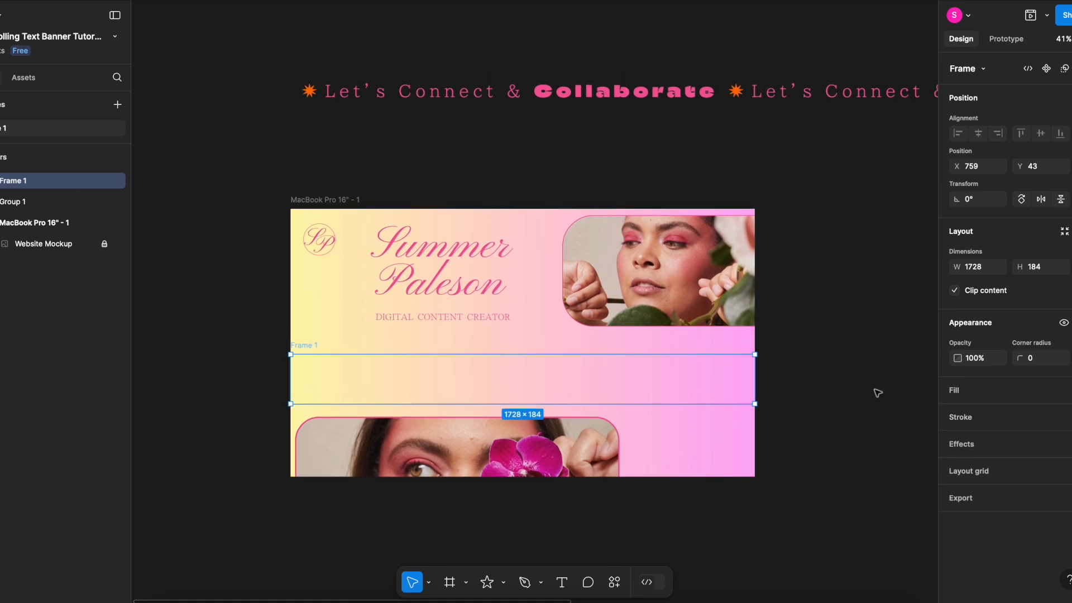
pyautogui.scroll(10, 878, 393)
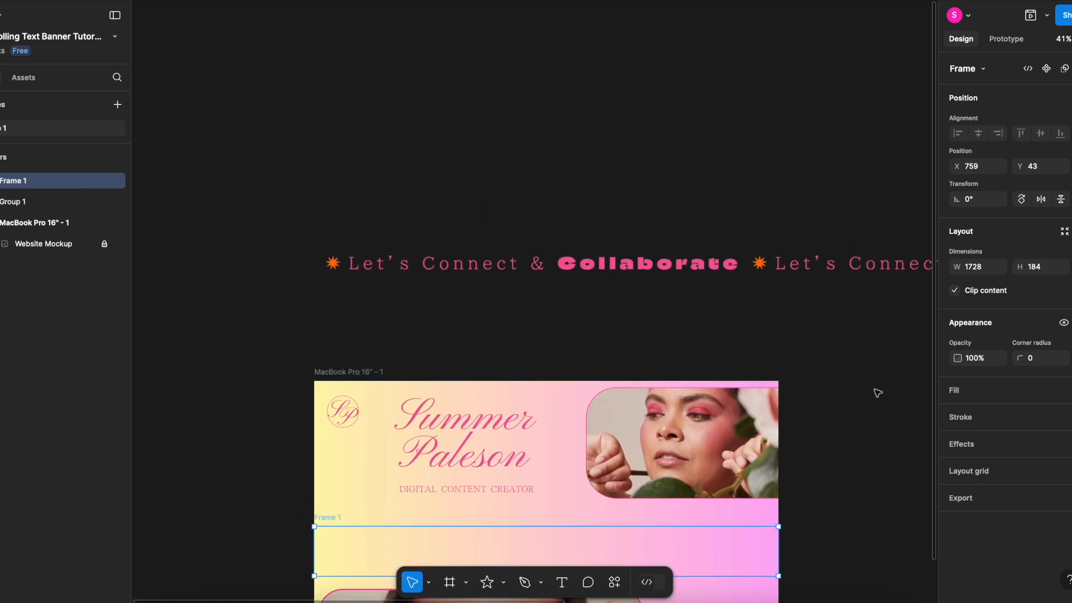
pyautogui.hotkey('ctrl', 'd')
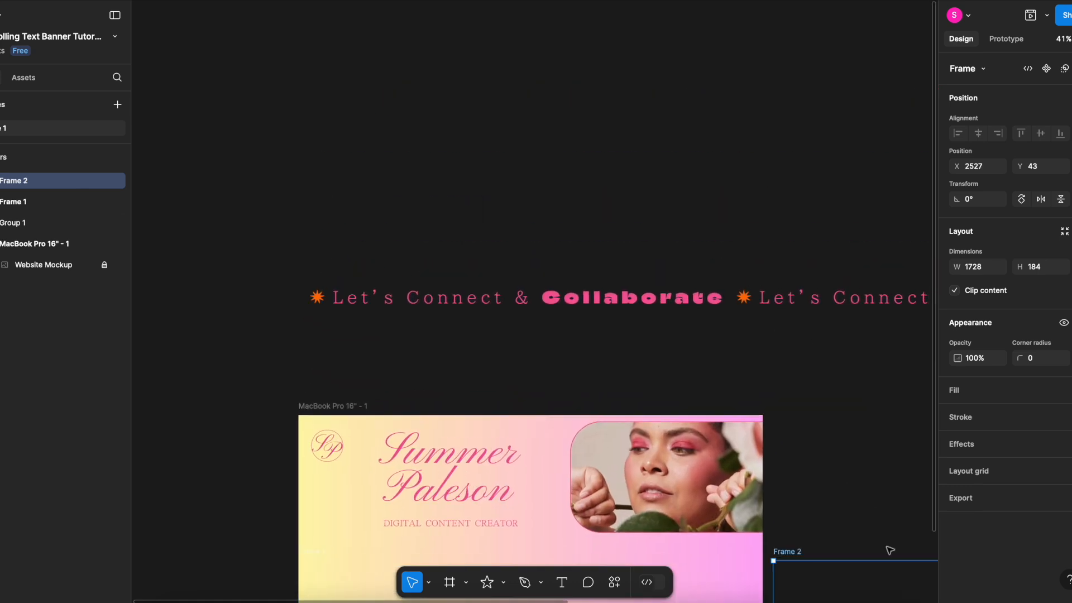
pyautogui.moveTo(797, 556); pyautogui.dragTo(326, 163)
pyautogui.moveTo(412, 289); pyautogui.dragTo(420, 200)
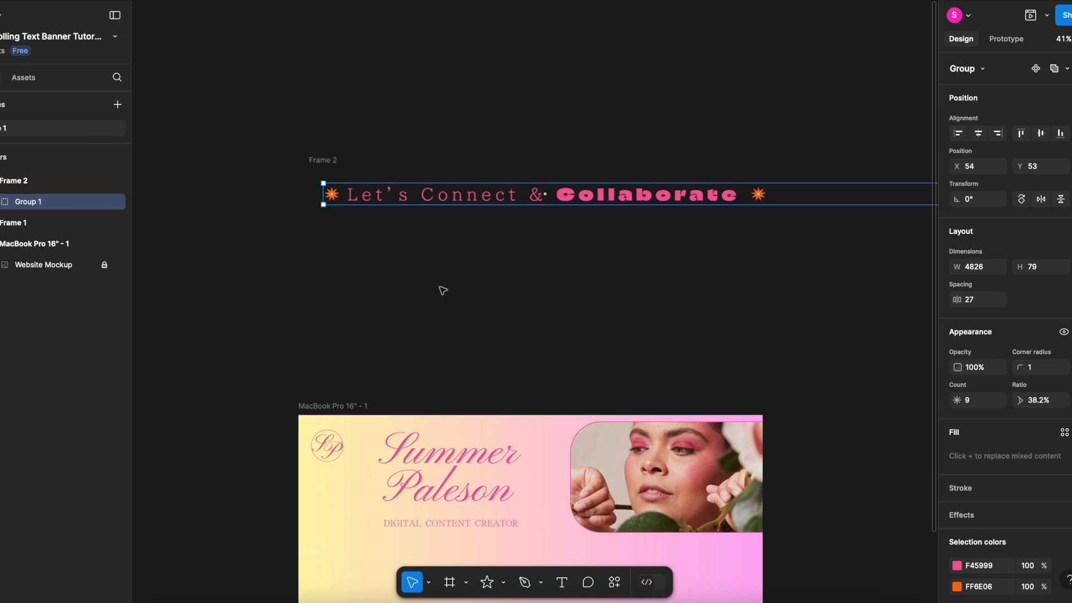
pyautogui.click(443, 290)
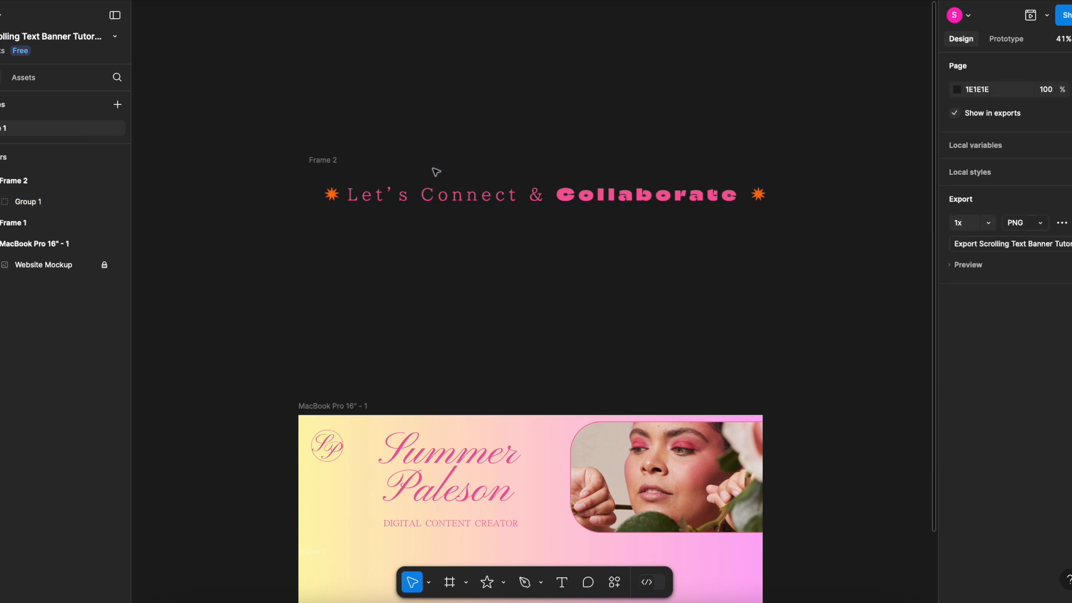
# - Turn the frame holding the banner text into a component and add a second variant to it
pyautogui.click(328, 160)
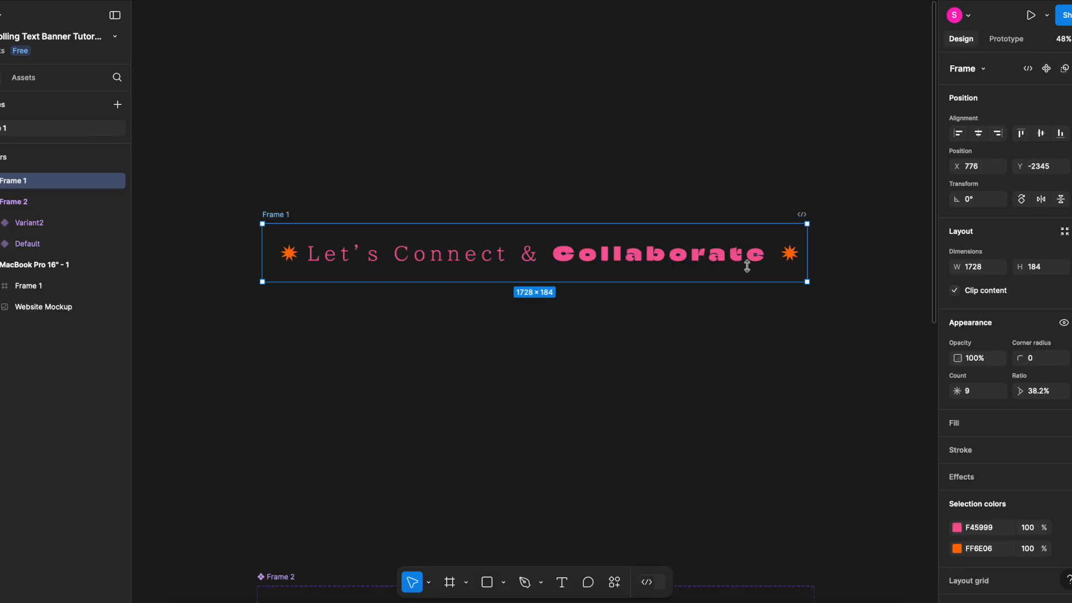
pyautogui.rightClick(745, 282)
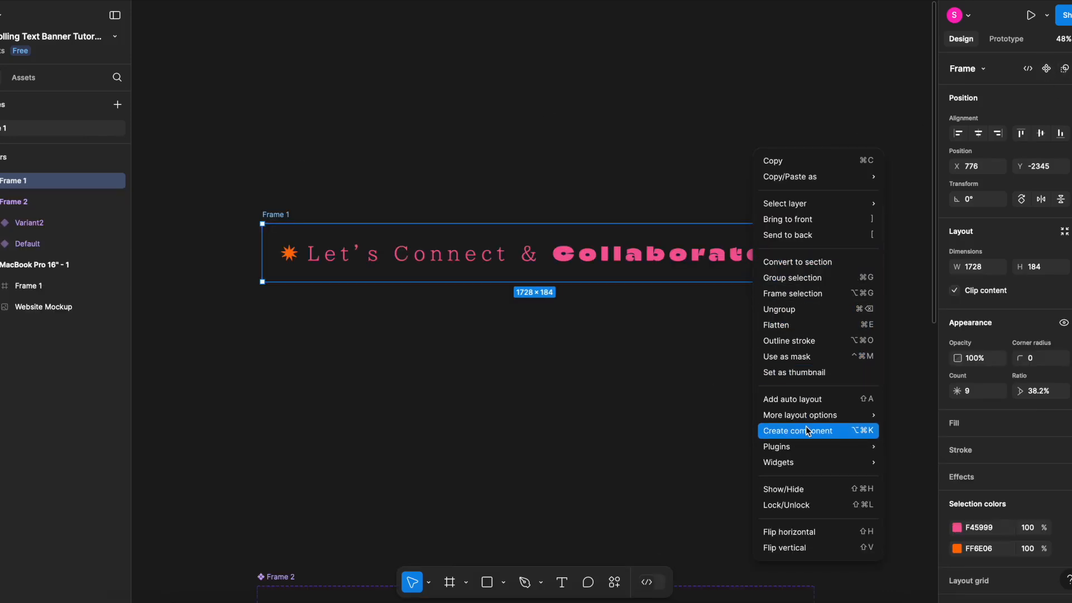
pyautogui.click(849, 435)
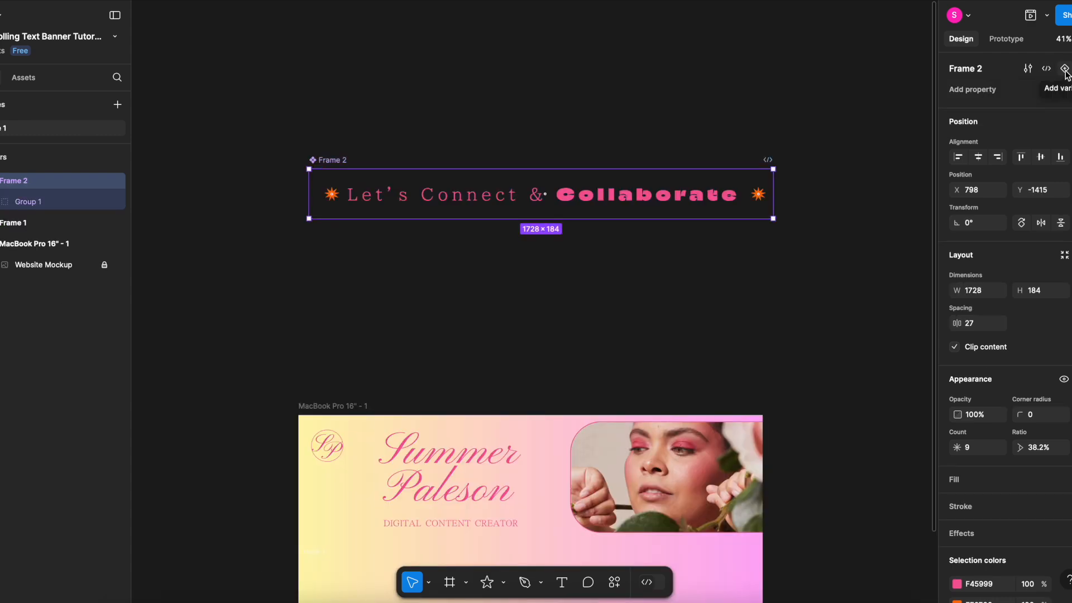
pyautogui.click(1064, 68)
# - Shift the text group in the second variant left to about X -3128, so its last repetition lines up with the first variant's text
pyautogui.click(727, 254)
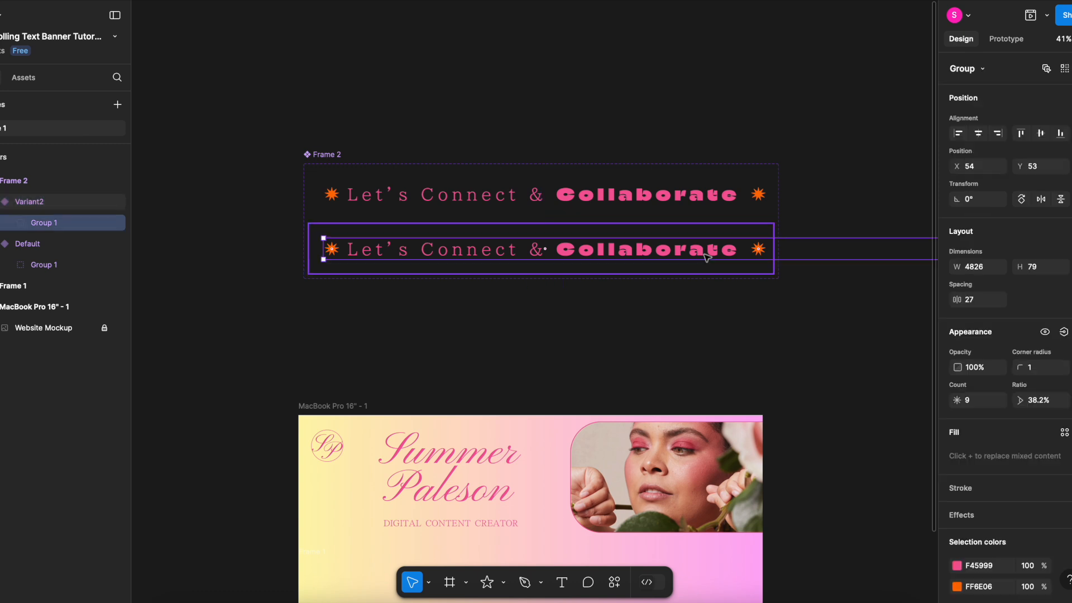
pyautogui.moveTo(726, 254); pyautogui.dragTo(551, 254)
pyautogui.moveTo(669, 254)
pyautogui.mouseDown()
pyautogui.moveTo(550, 254)
pyautogui.moveTo(669, 258)
pyautogui.mouseUp()
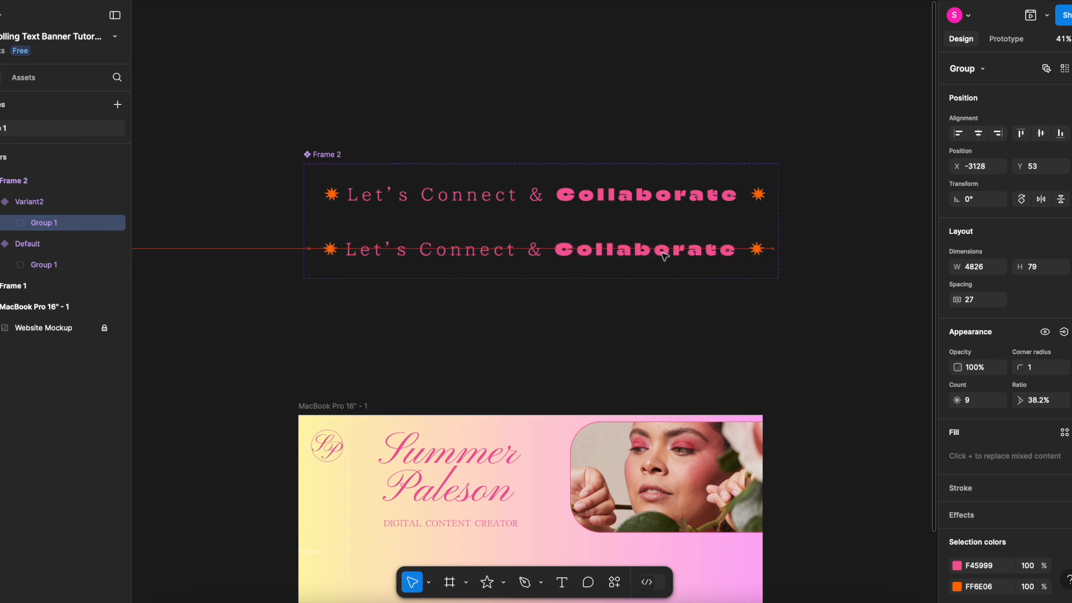
pyautogui.moveTo(667, 251); pyautogui.dragTo(665, 255)
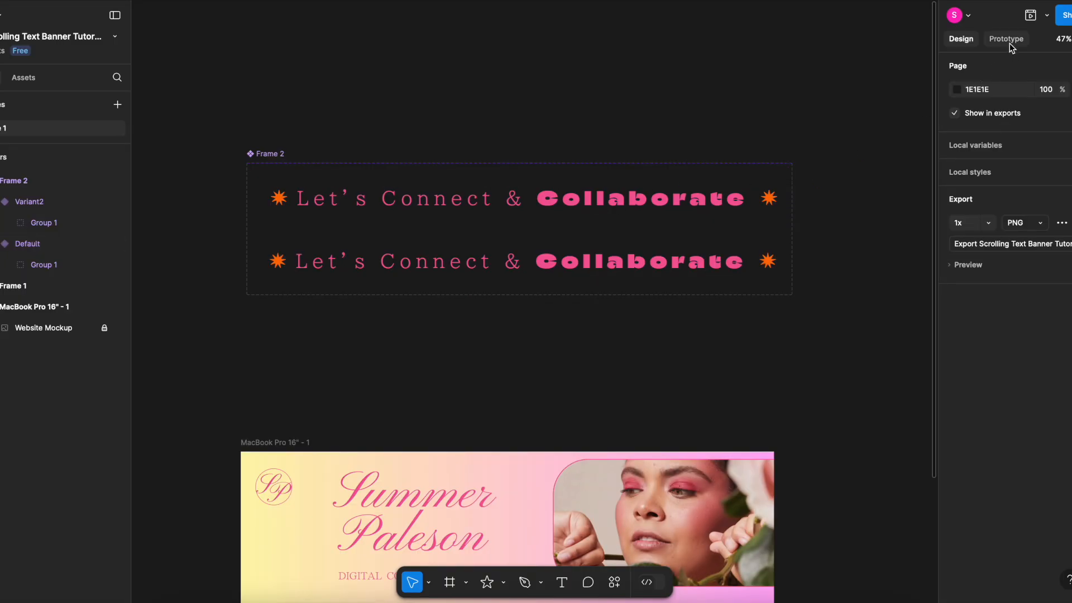
# - Connect the default variant to Variant2 with a prototype interaction
pyautogui.click(1008, 40)
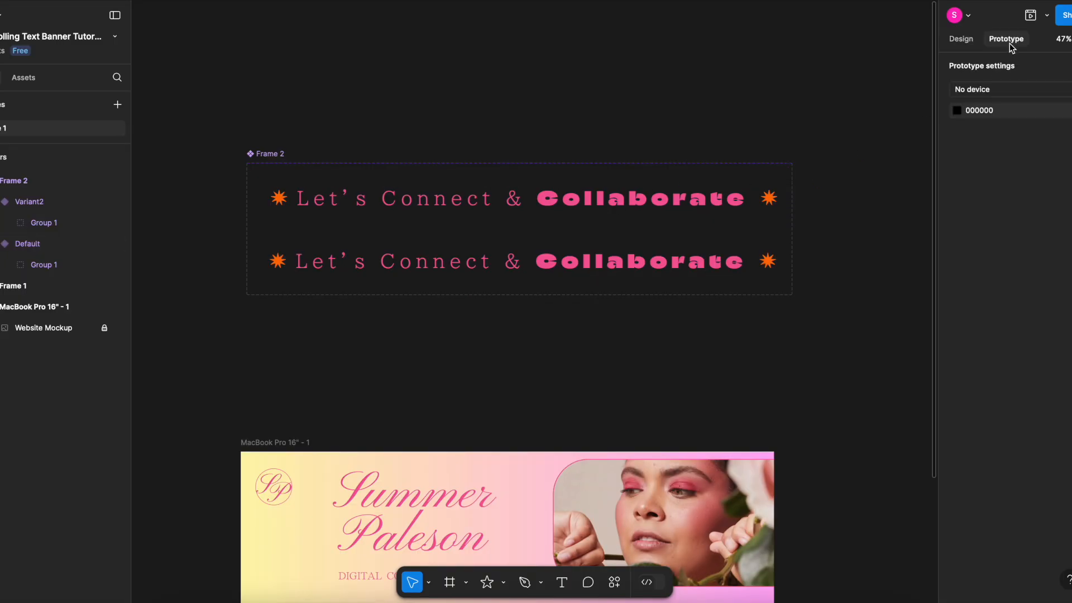
pyautogui.click(733, 199)
pyautogui.scroll(5, 810, 201)
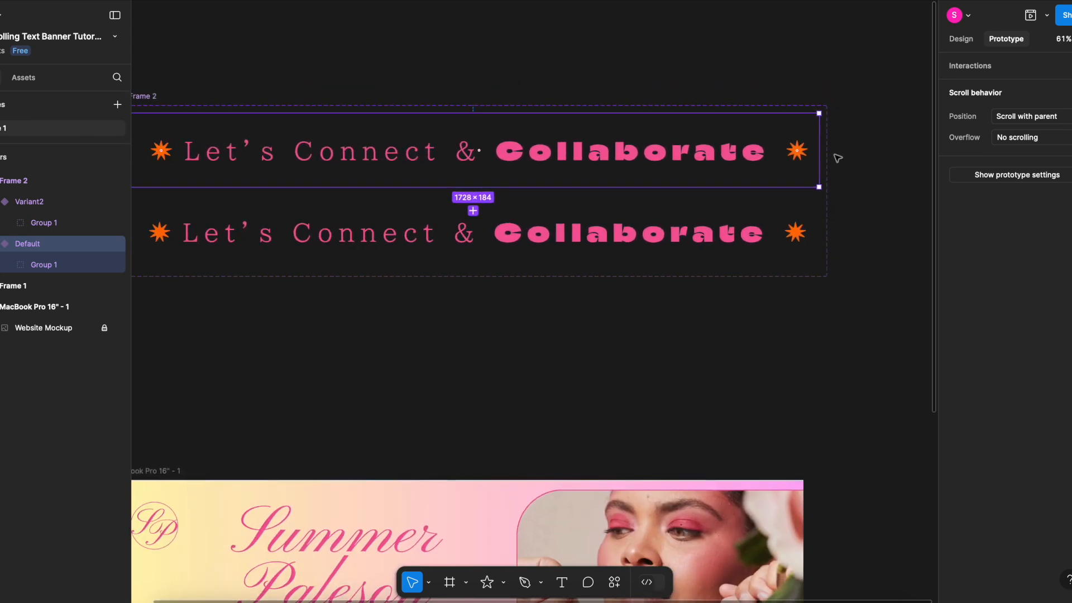
pyautogui.moveTo(819, 149); pyautogui.dragTo(798, 244)
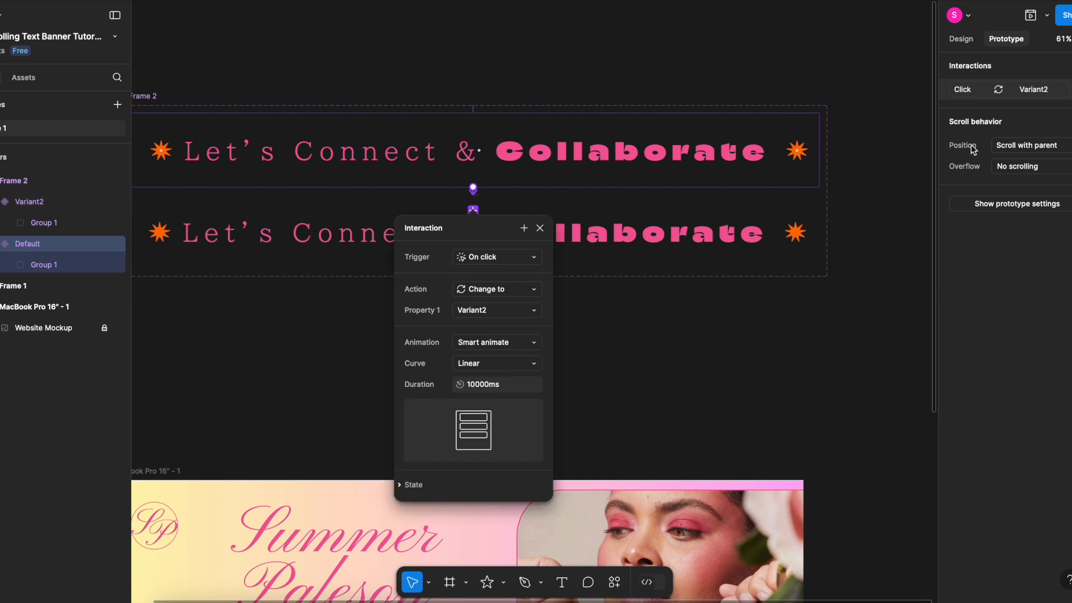
# - Set the trigger of the default variant's interaction to After delay with a delay of 1ms
pyautogui.click(495, 258)
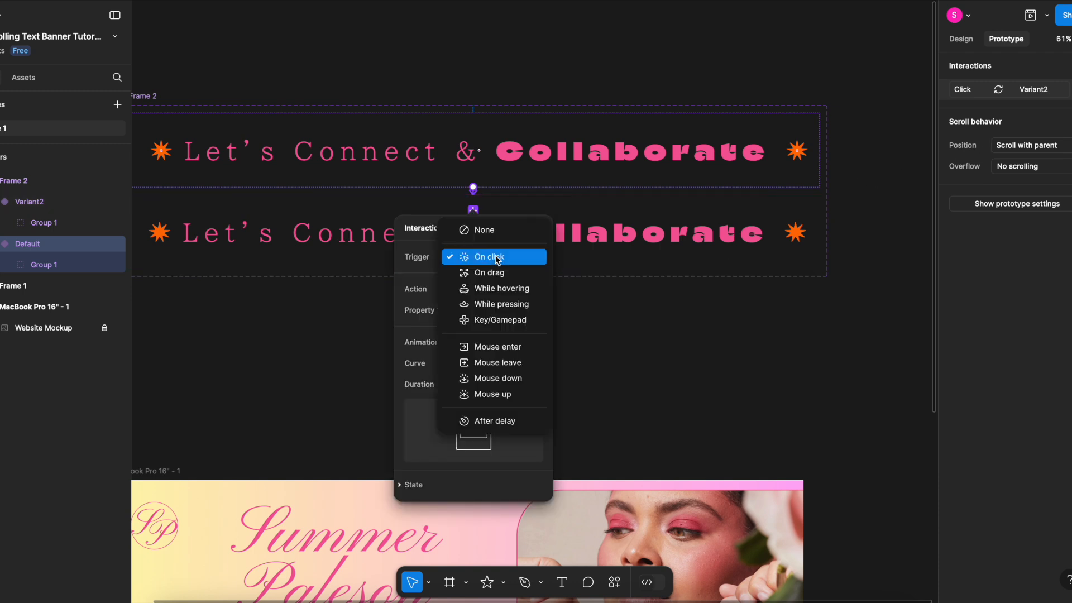
pyautogui.click(506, 422)
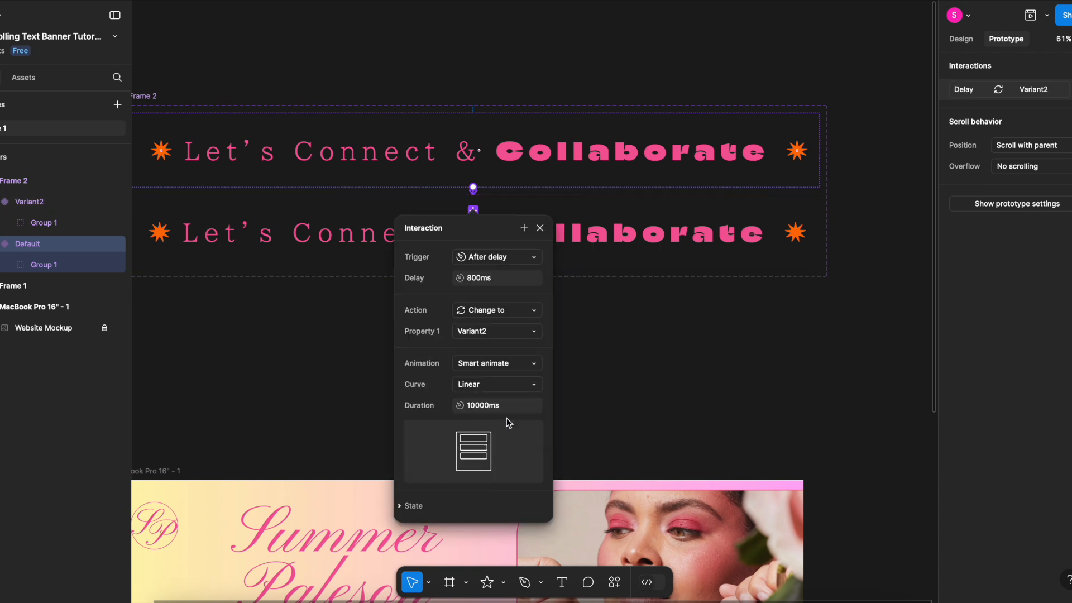
pyautogui.click(504, 281)
pyautogui.write('1')
pyautogui.press('Return')
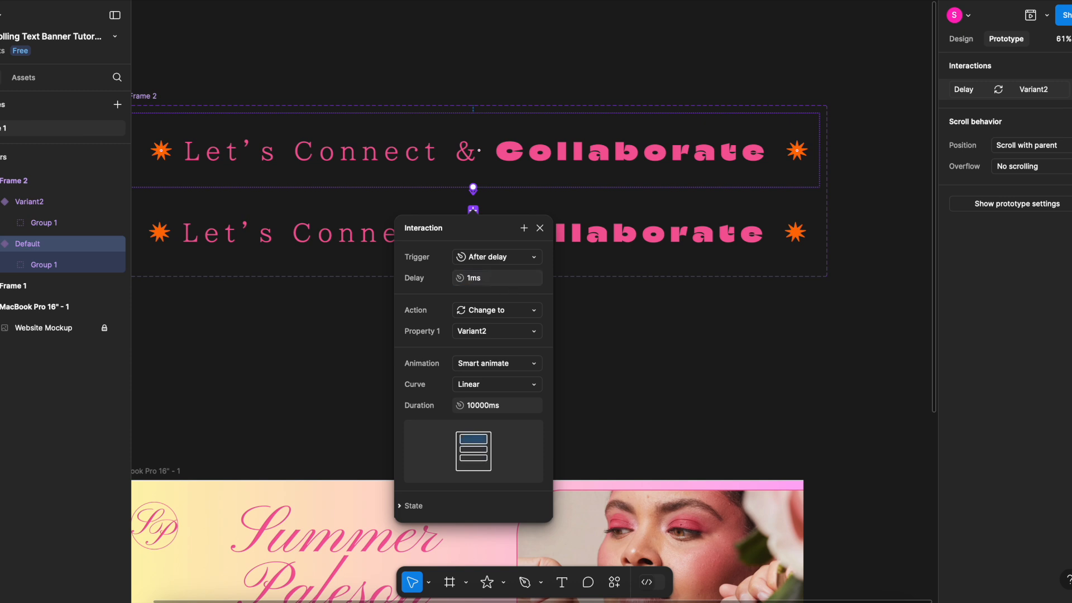
# - Use Smart animate with a Linear curve and a 10000ms duration for the default variant's interaction
pyautogui.click(502, 370)
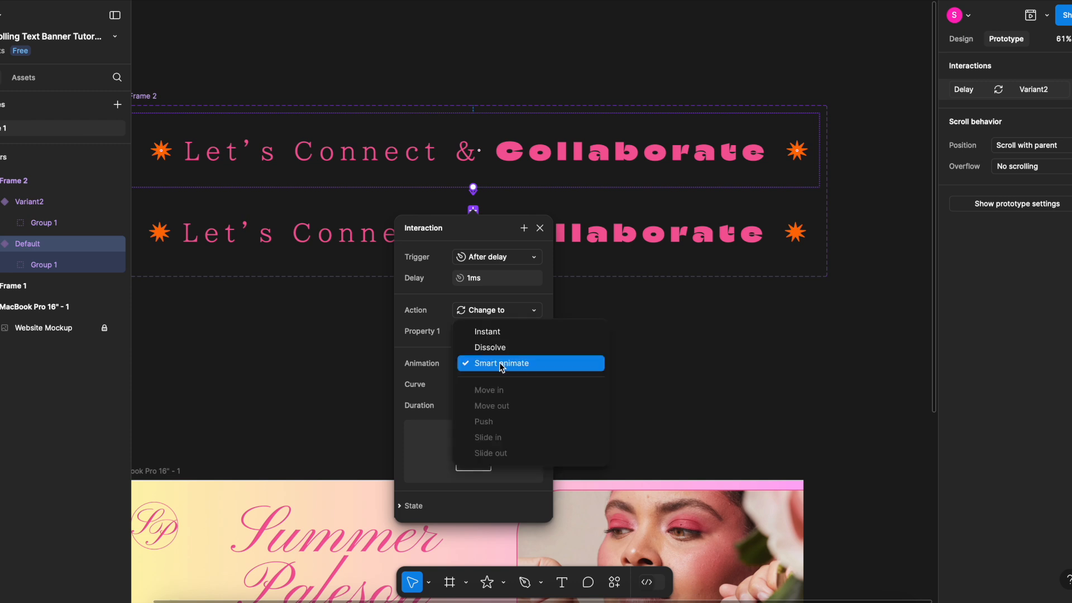
pyautogui.click(501, 364)
pyautogui.click(500, 384)
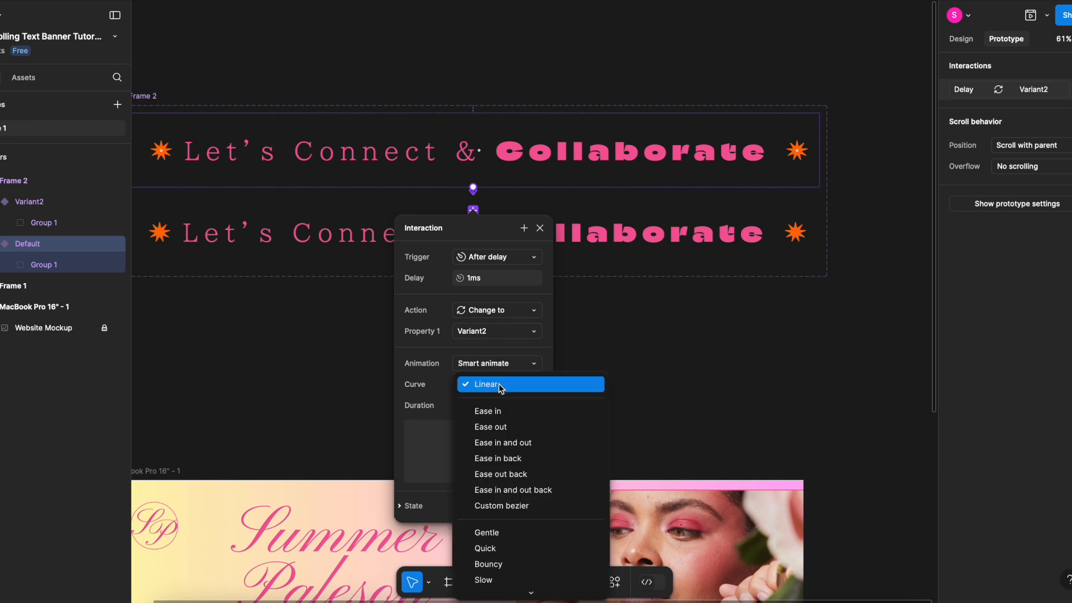
pyautogui.click(498, 385)
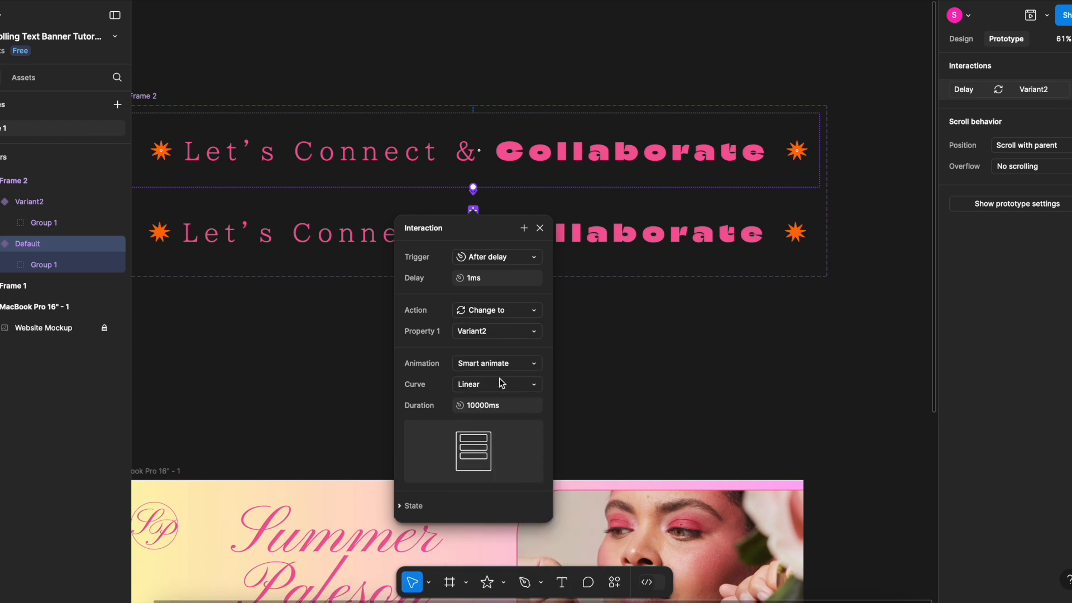
pyautogui.click(479, 406)
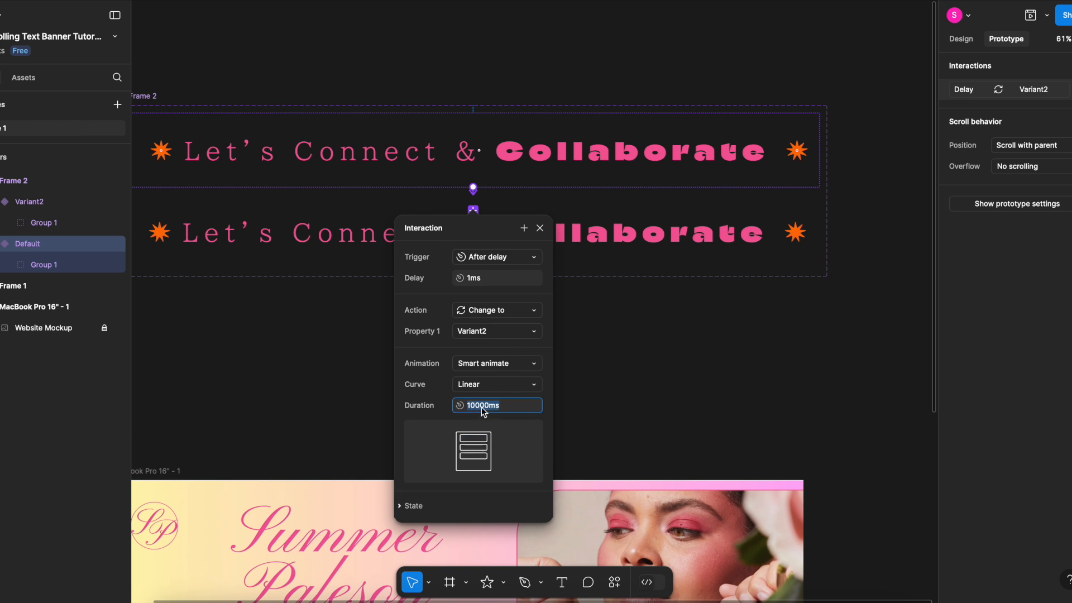
pyautogui.click(546, 401)
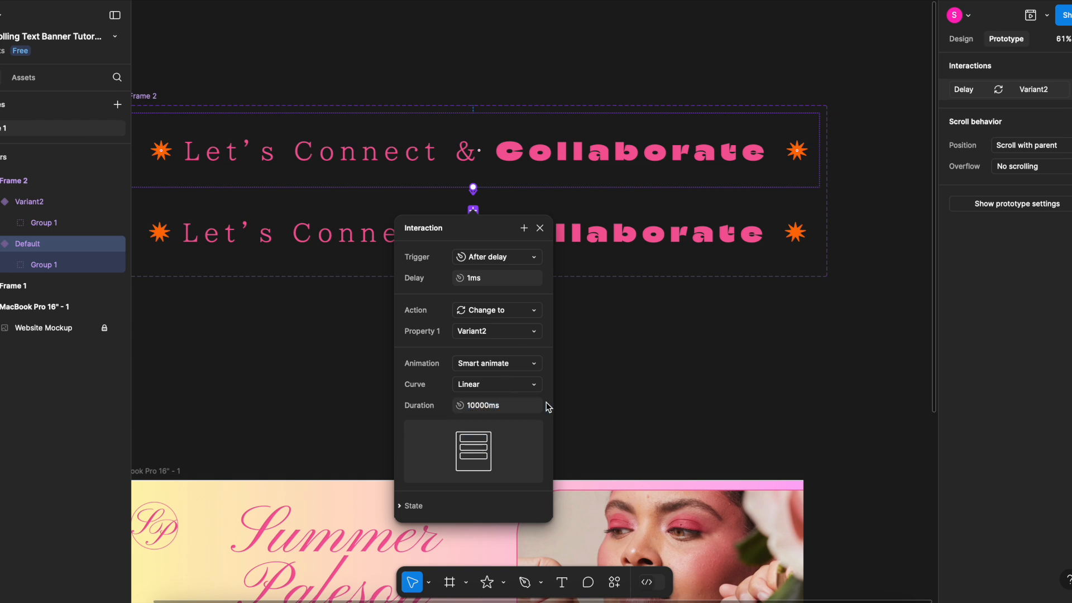
pyautogui.click(601, 394)
# - Connect Variant2 back to the default variant with an interaction triggered After delay, using a delay of 1ms
pyautogui.click(661, 240)
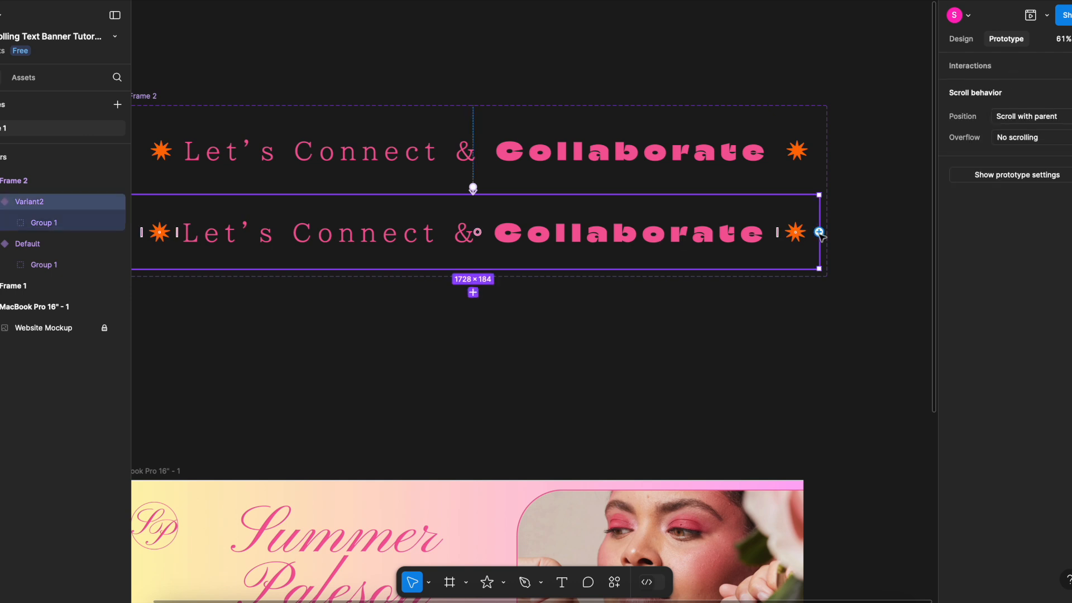
pyautogui.moveTo(819, 232); pyautogui.dragTo(809, 154)
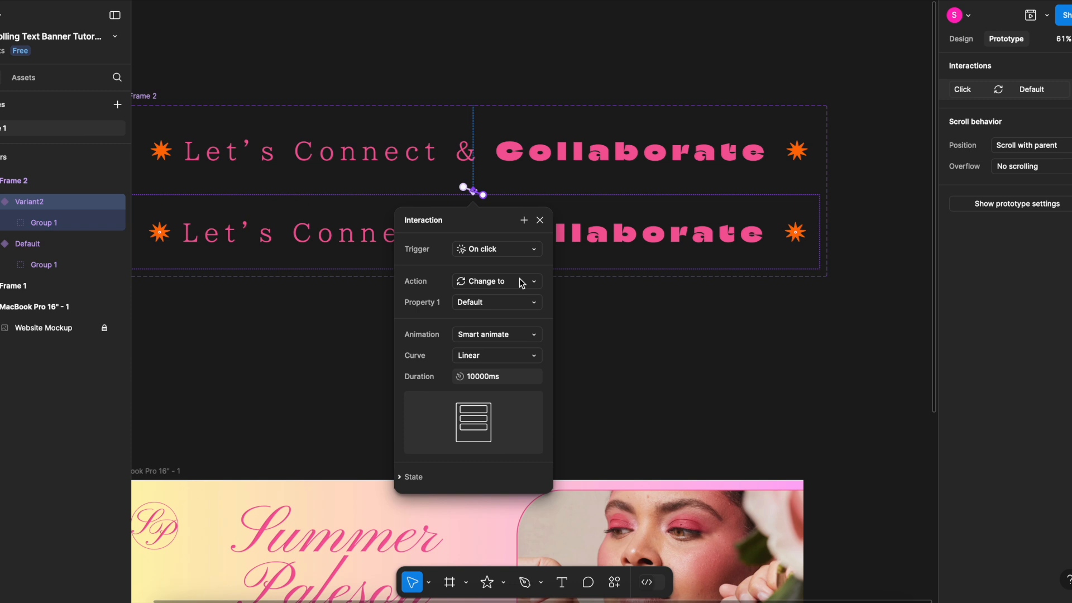
pyautogui.click(506, 251)
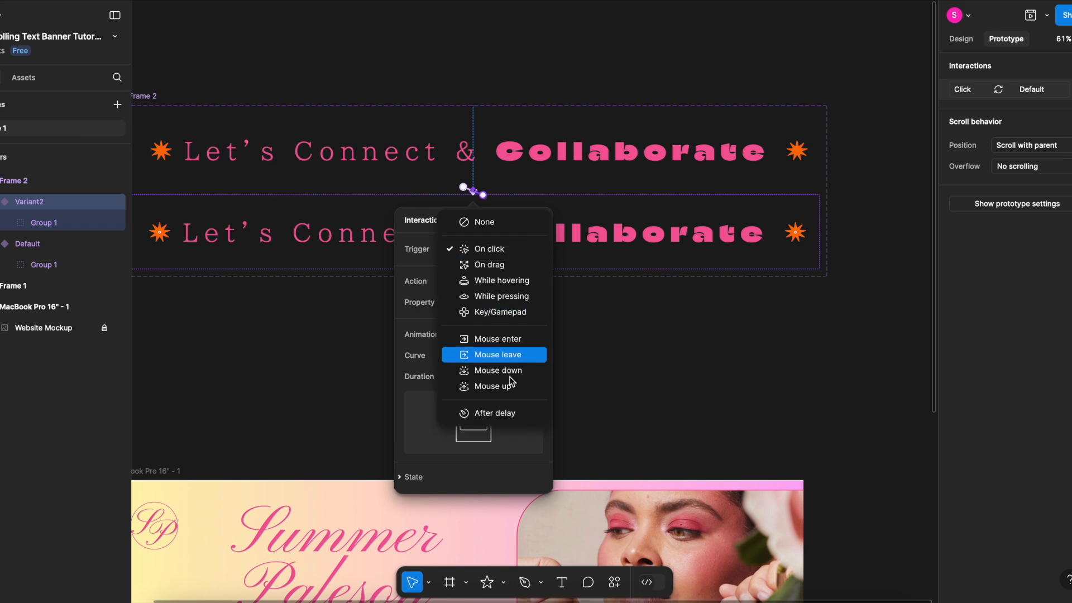
pyautogui.click(503, 412)
pyautogui.click(499, 270)
pyautogui.write('1')
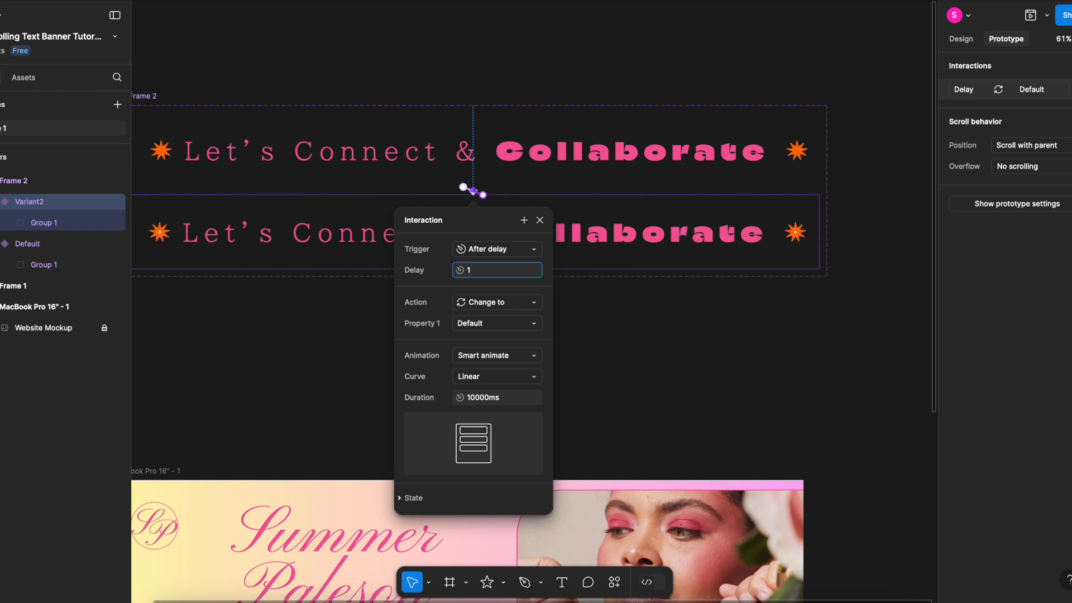
pyautogui.press('Return')
# - Set the animation of Variant2's interaction to Instant
pyautogui.click(501, 353)
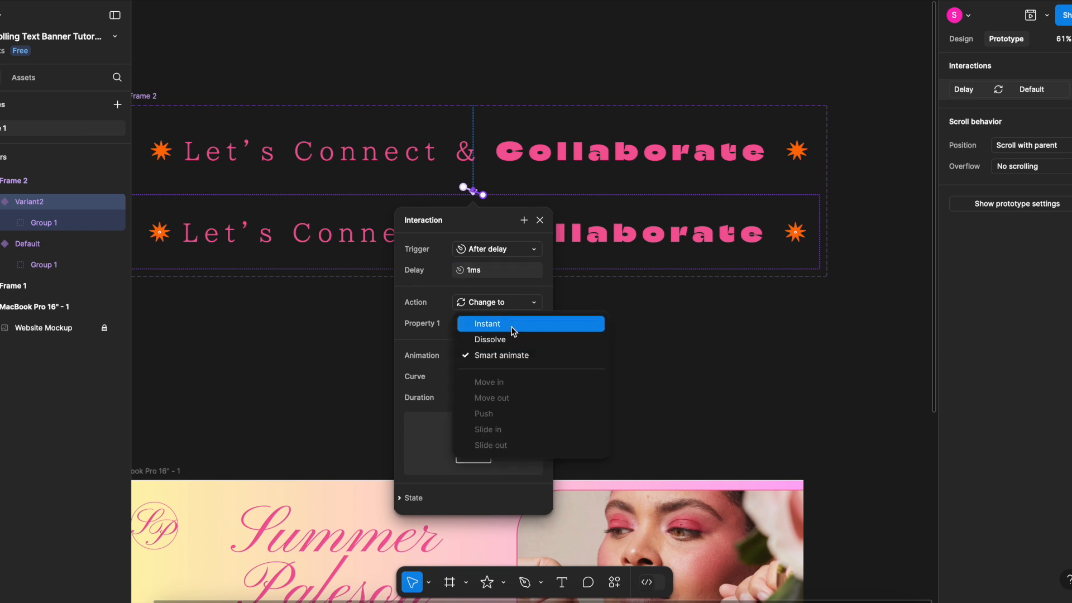
pyautogui.click(512, 328)
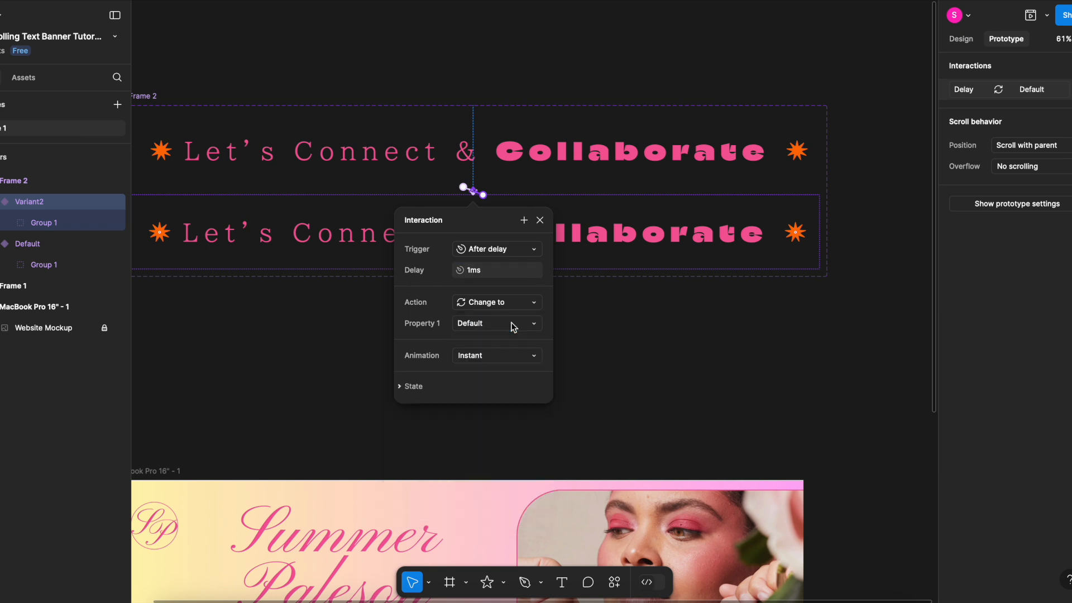
pyautogui.click(625, 370)
# - Copy the default variant and paste it as an instance into Frame 1 over the website mockup
pyautogui.scroll(-5, 624, 372)
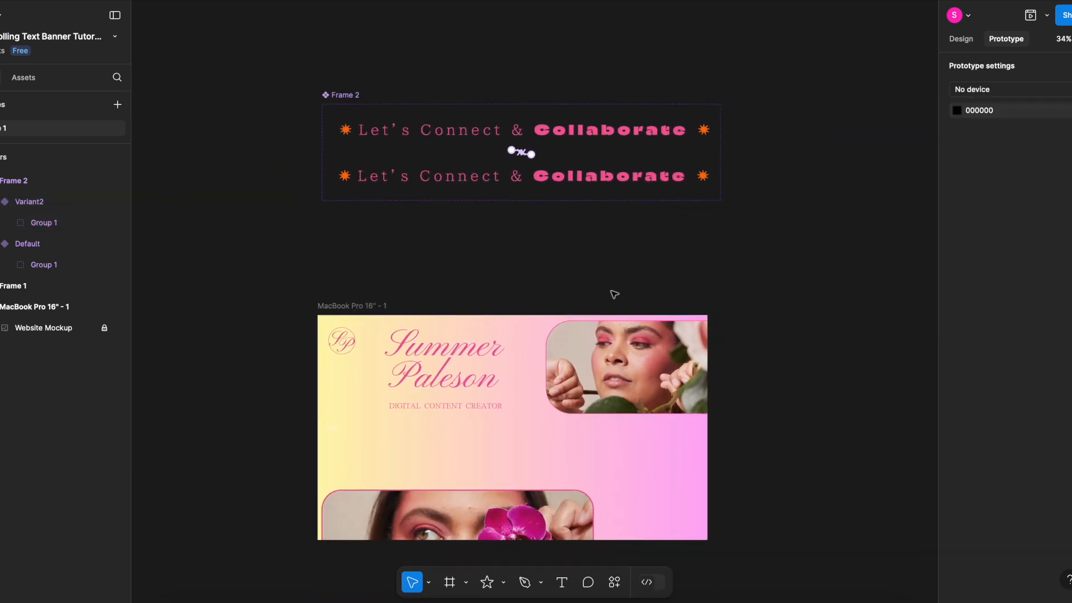
pyautogui.click(624, 137)
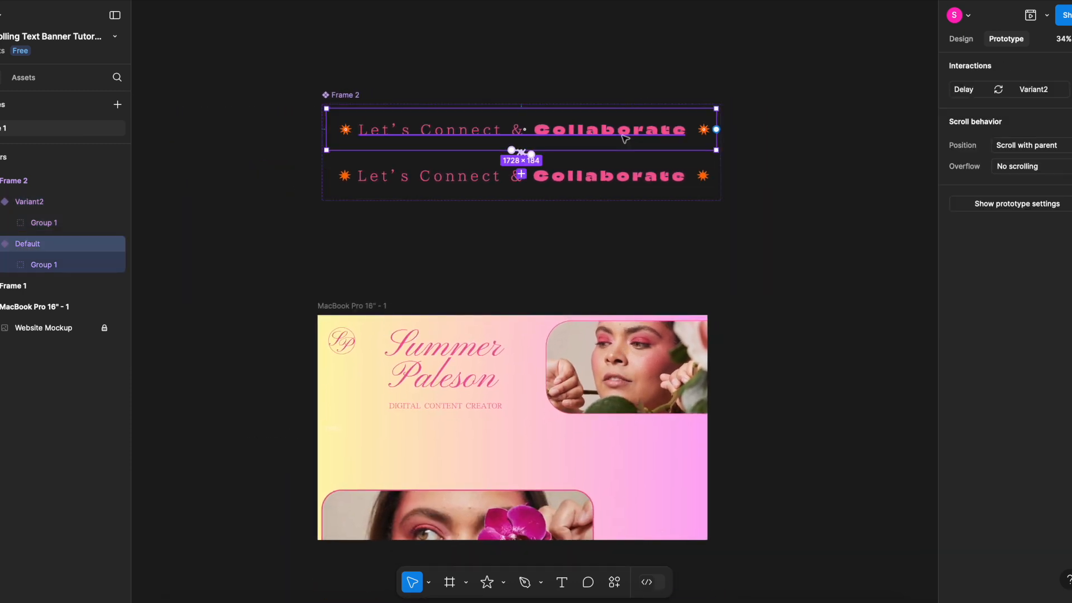
pyautogui.click(600, 215)
pyautogui.scroll(-3, 600, 214)
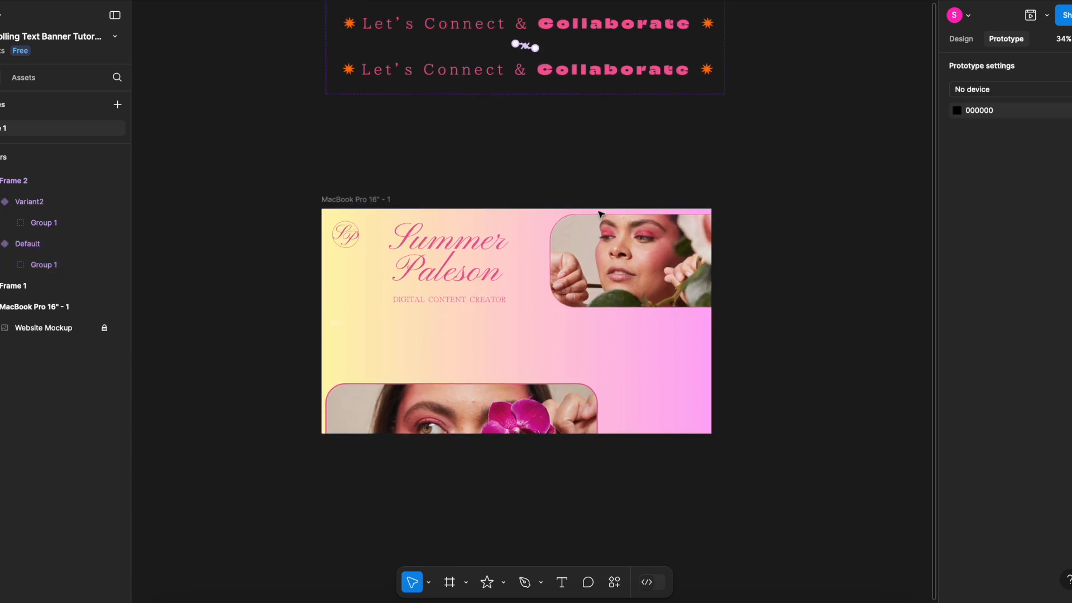
pyautogui.click(546, 351)
pyautogui.hotkey('ctrl', 'v')
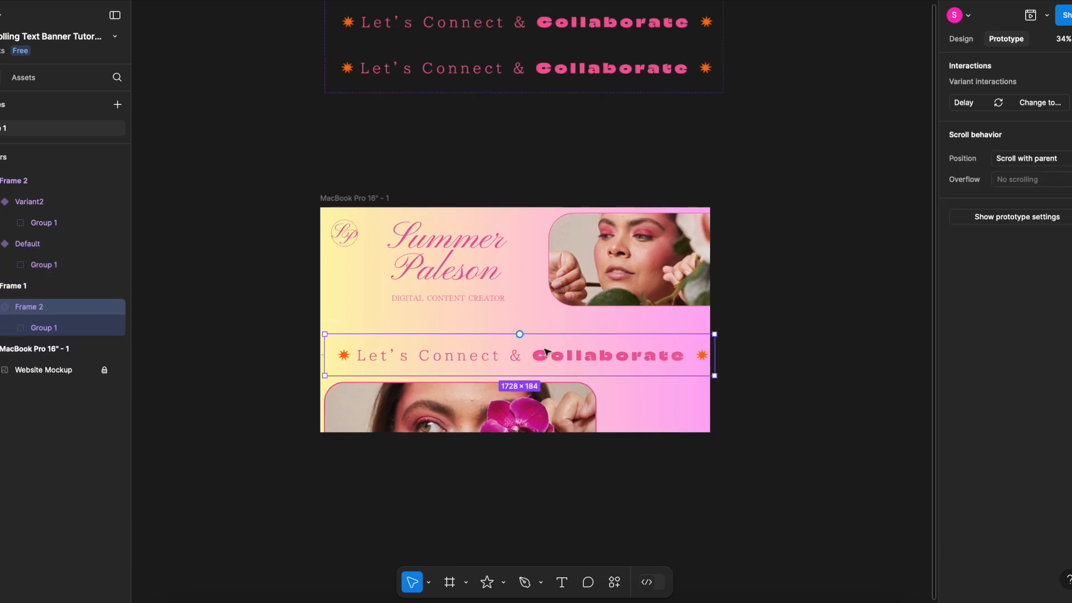
pyautogui.click(788, 363)
pyautogui.scroll(3, 787, 362)
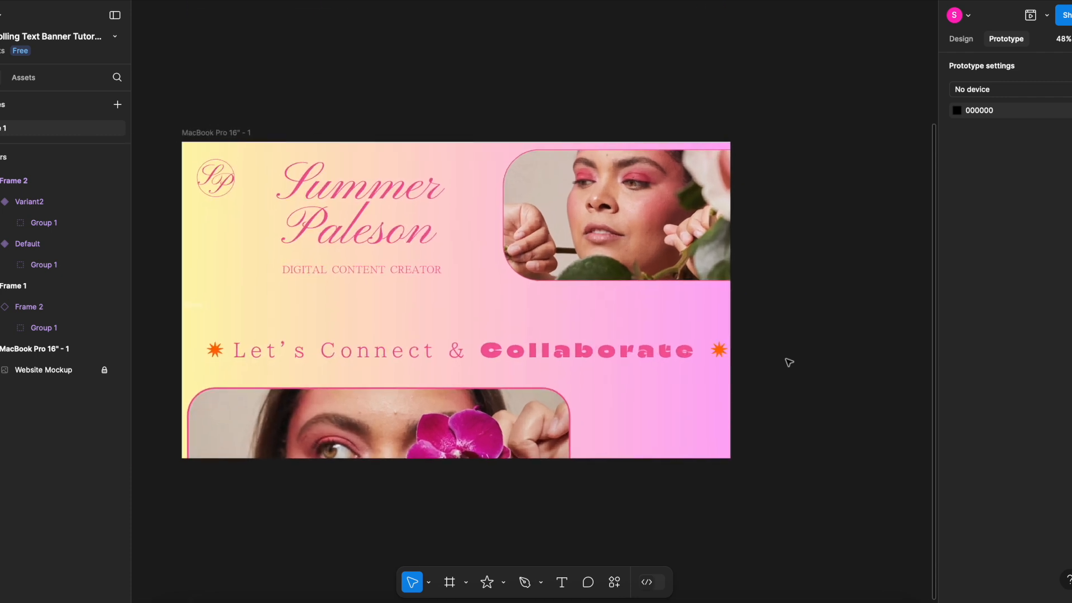
pyautogui.click(220, 319)
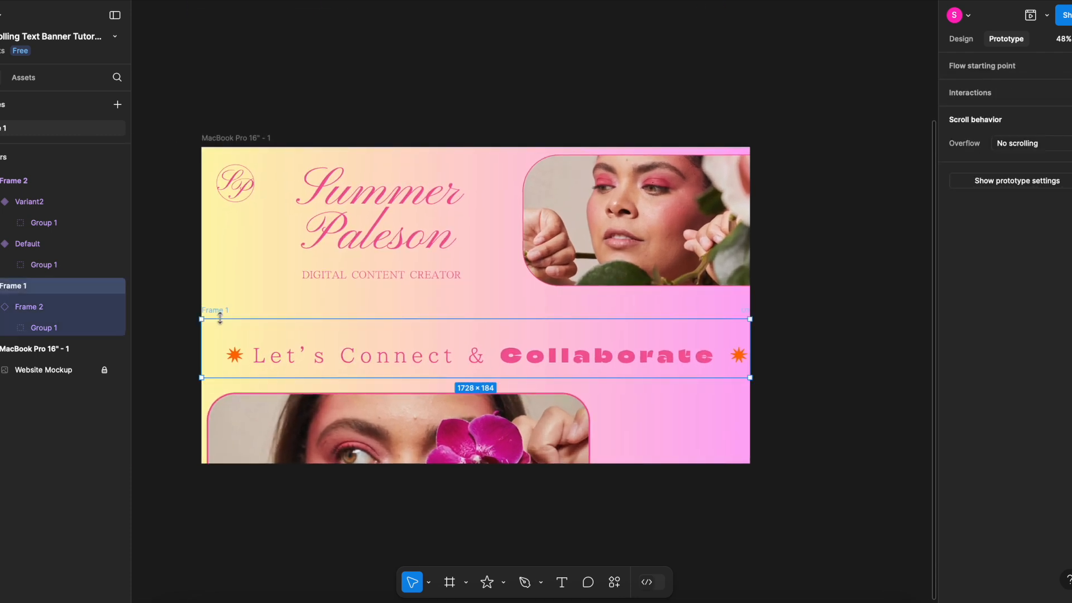
pyautogui.press('Delete')
pyautogui.hotkey('ctrl', 'z')
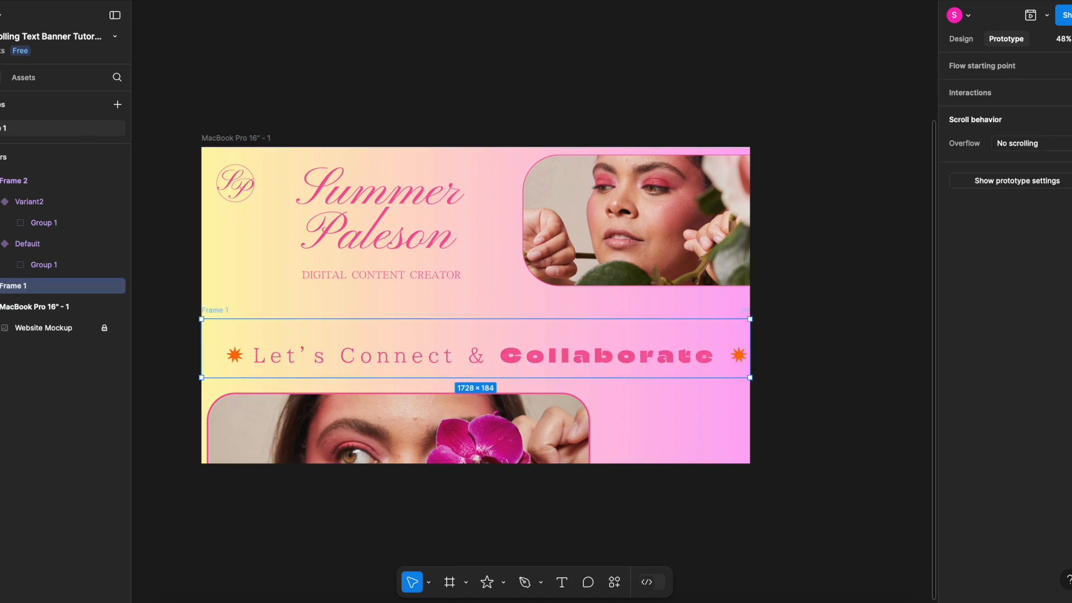
# - Move the pasted banner instance up and left inside Frame 1 so it lines up exactly with the frame
pyautogui.click(306, 351)
pyautogui.moveTo(320, 350); pyautogui.dragTo(311, 343)
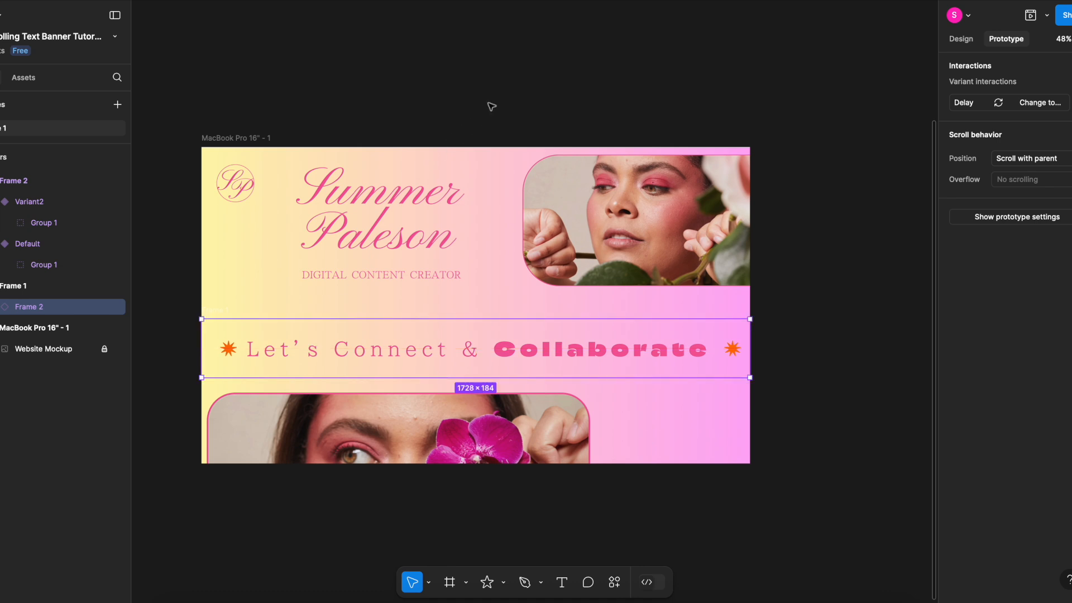
pyautogui.click(489, 105)
# - Nest Frame 1 with the banner inside the MacBook Pro frame and present the prototype
pyautogui.hscroll(-2, 494, 103)
pyautogui.scroll(1, 494, 103)
pyautogui.click(298, 146)
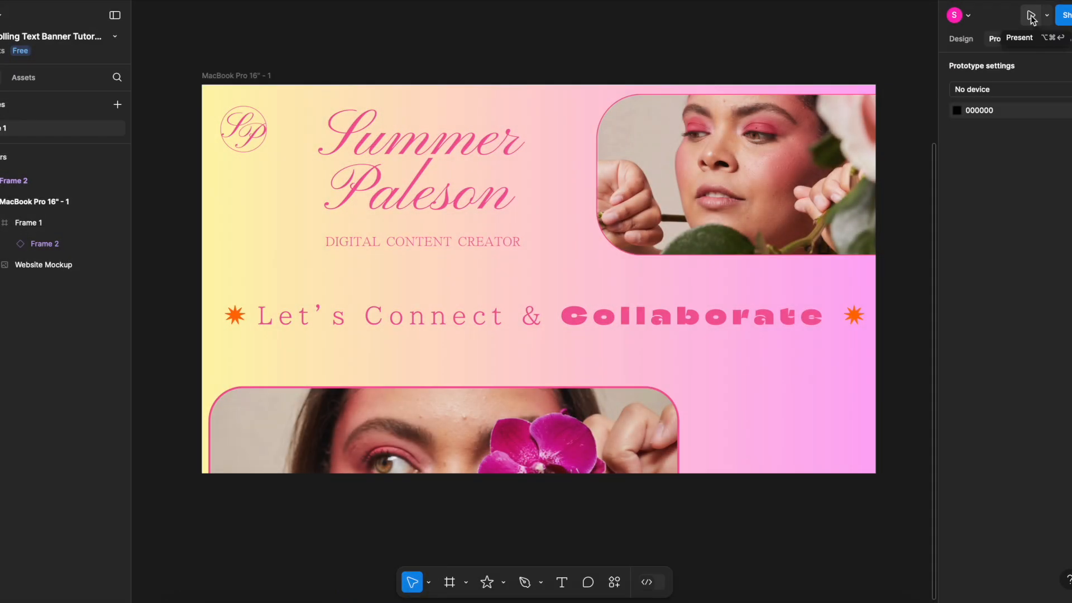
pyautogui.click(1031, 17)
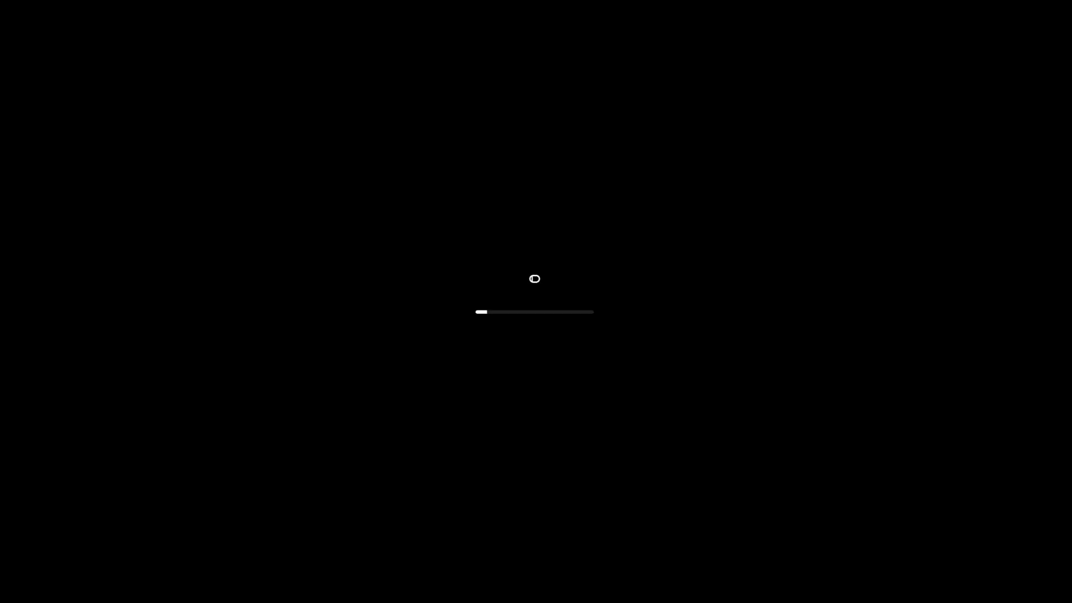